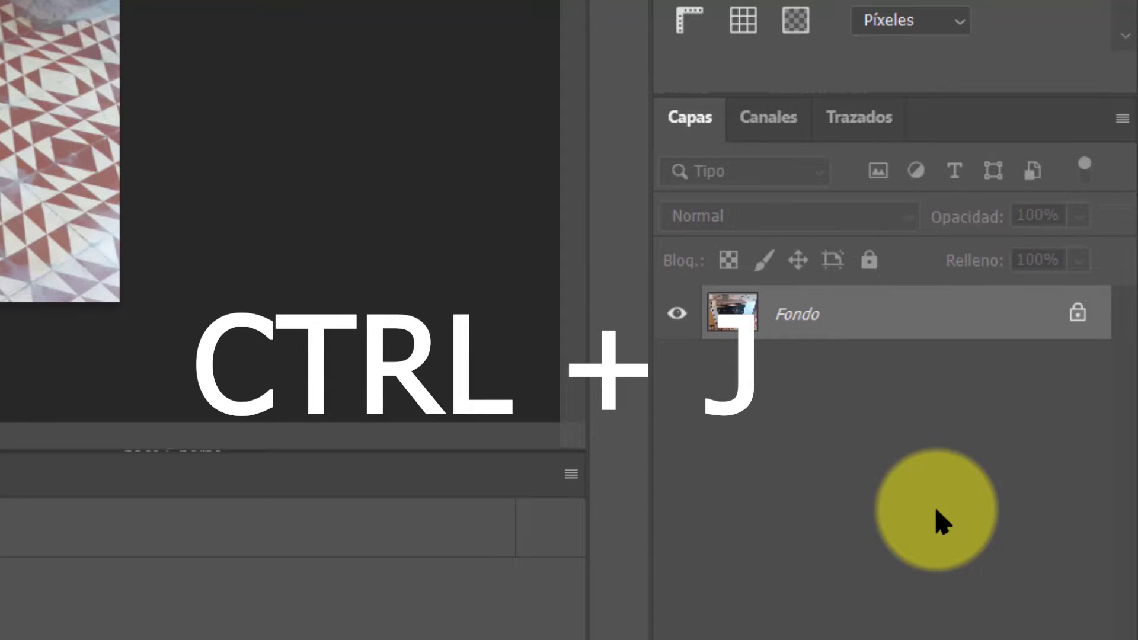
Step: Duplicate the Fondo layer into Capa 1 and zoom in on the stove photo
{"action": "key", "text": "ctrl+j"}
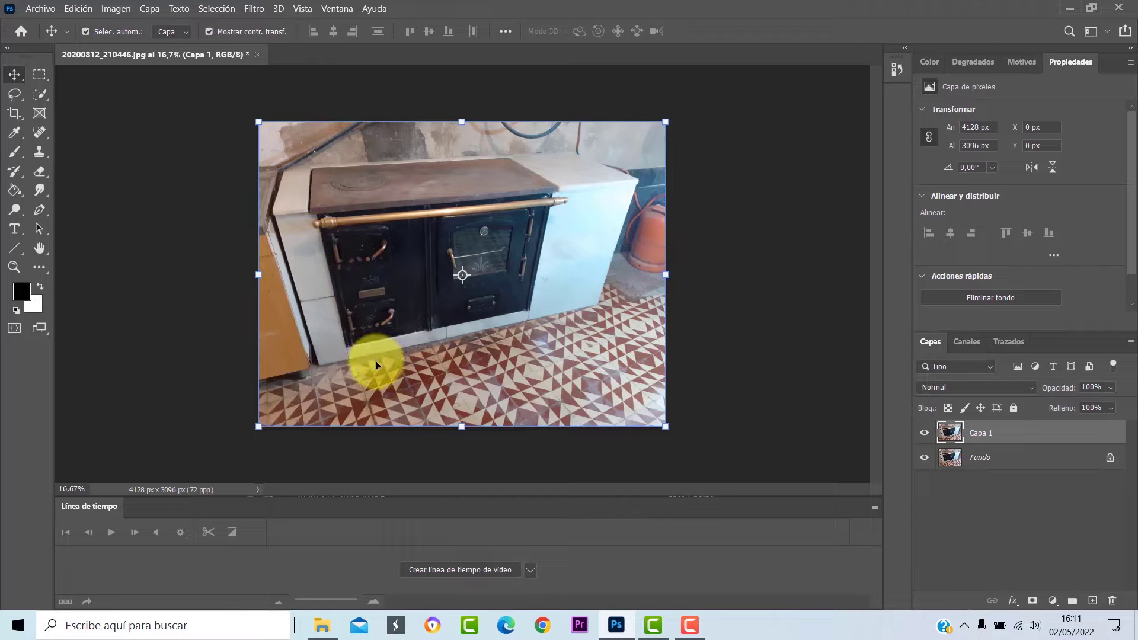
{"action": "scroll", "coordinate": [379, 362], "scroll_direction": "up", "scroll_amount": 2}
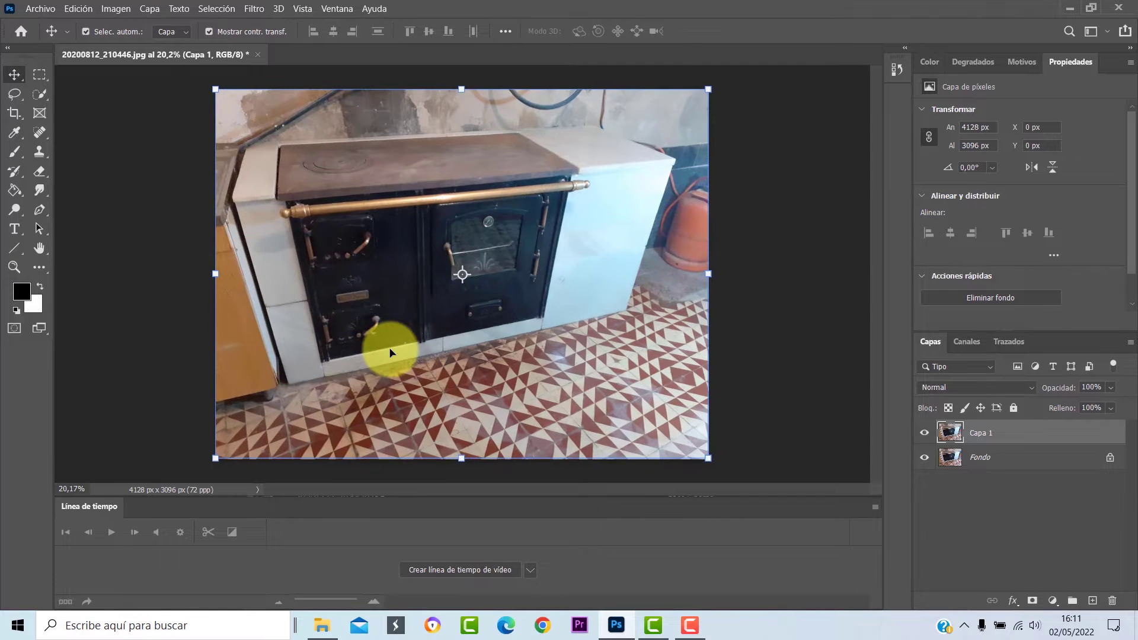
{"action": "scroll", "coordinate": [387, 349], "scroll_direction": "up", "scroll_amount": 1}
{"action": "scroll", "coordinate": [386, 348], "scroll_direction": "up", "scroll_amount": 1}
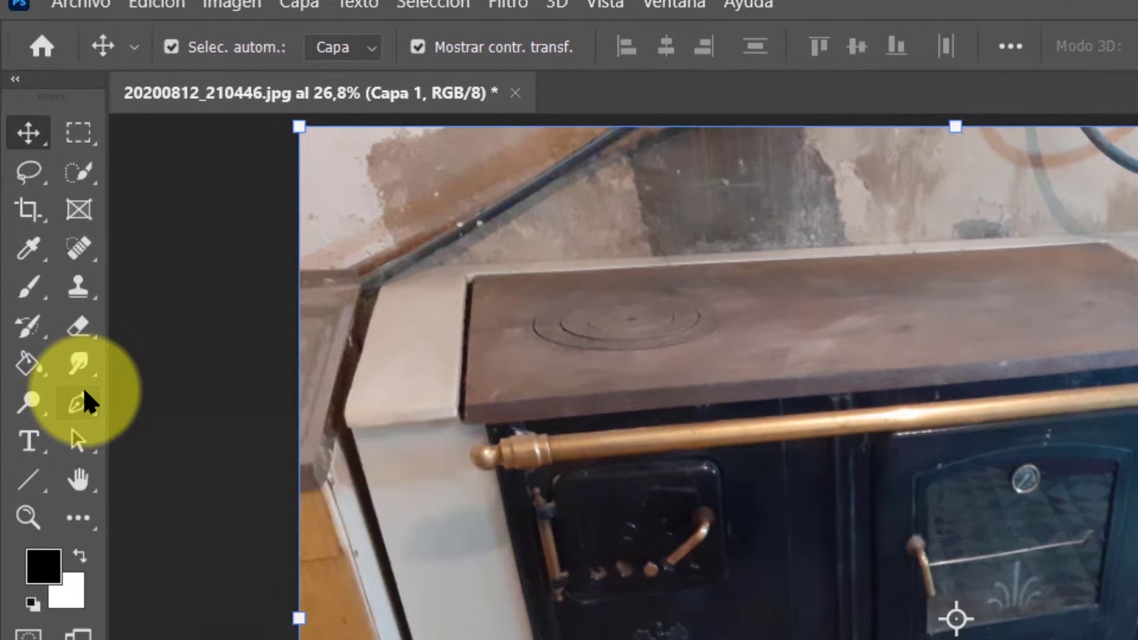
Step: With the Pen Tool, trace the stove-top and around the brass rail's right end
{"action": "left_click", "coordinate": [84, 391]}
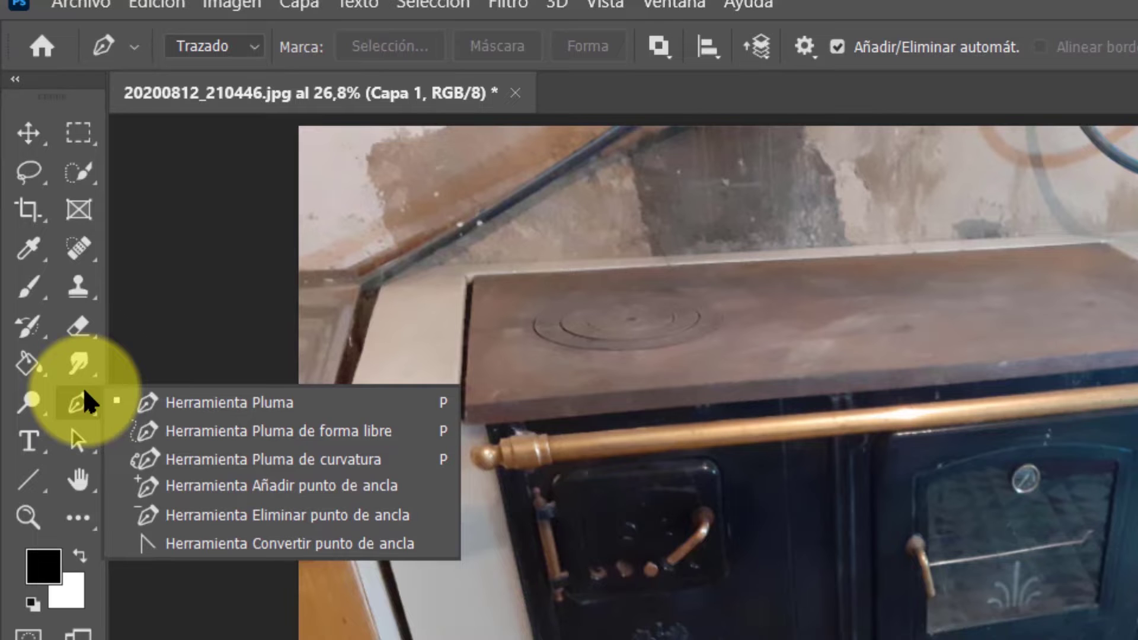
{"action": "left_click", "coordinate": [210, 404]}
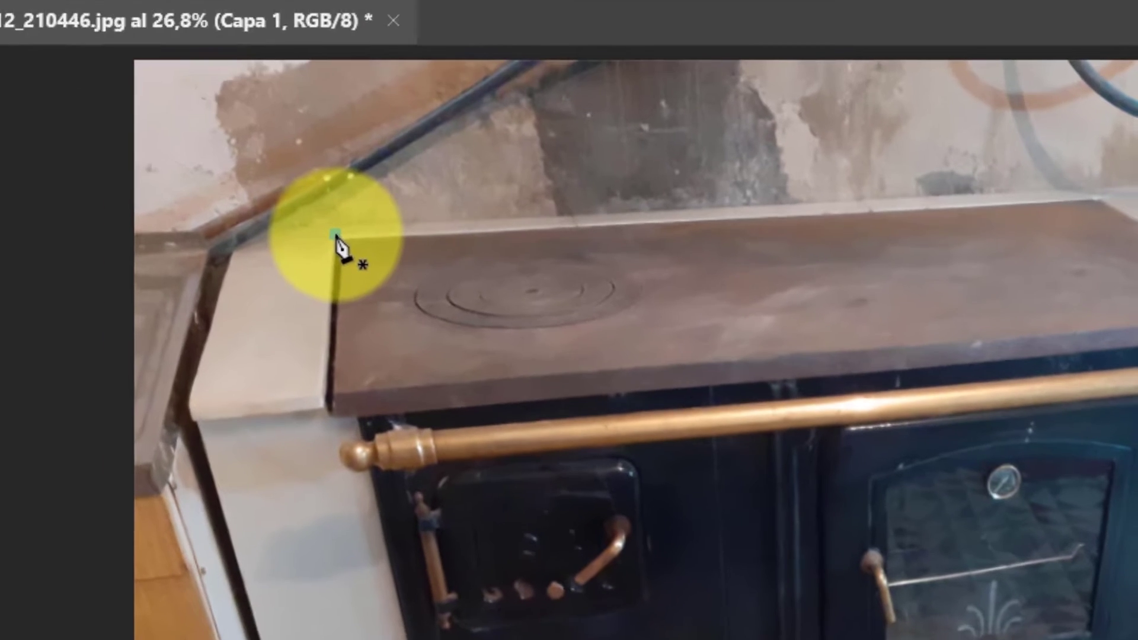
{"action": "left_click", "coordinate": [469, 274]}
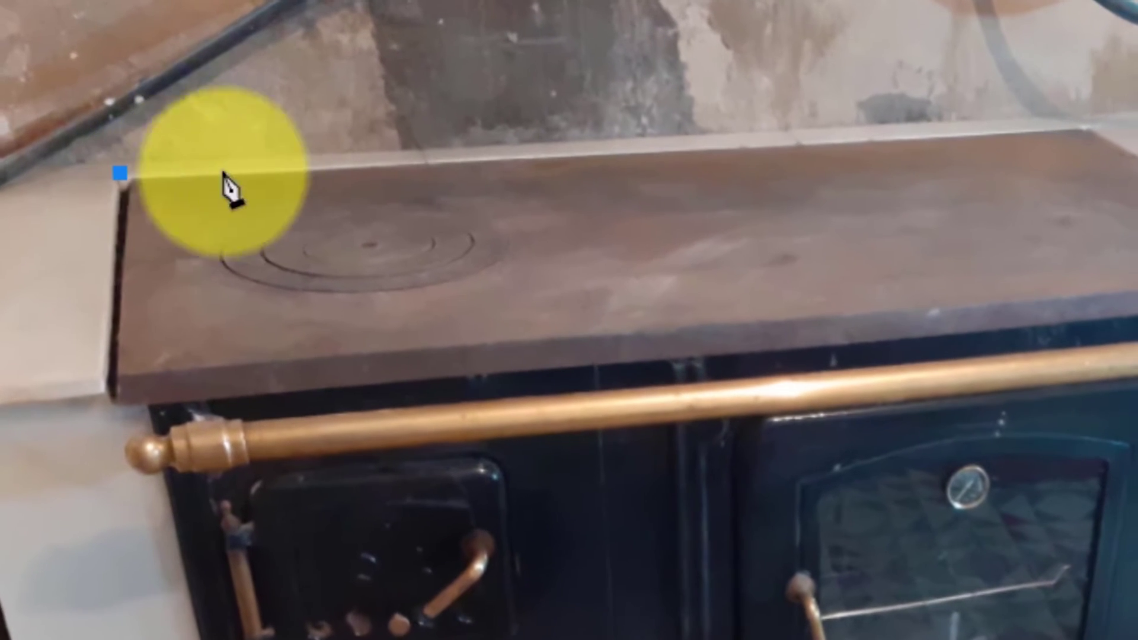
{"action": "left_click", "coordinate": [1087, 117]}
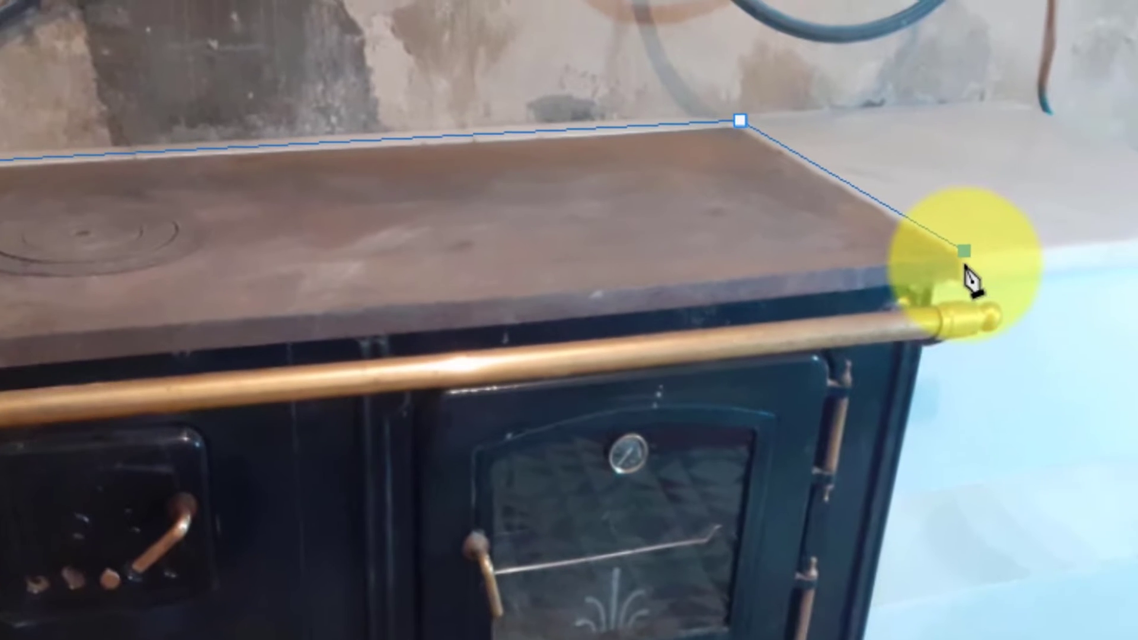
{"action": "left_click_drag", "start_coordinate": [1106, 220], "coordinate": [1107, 246]}
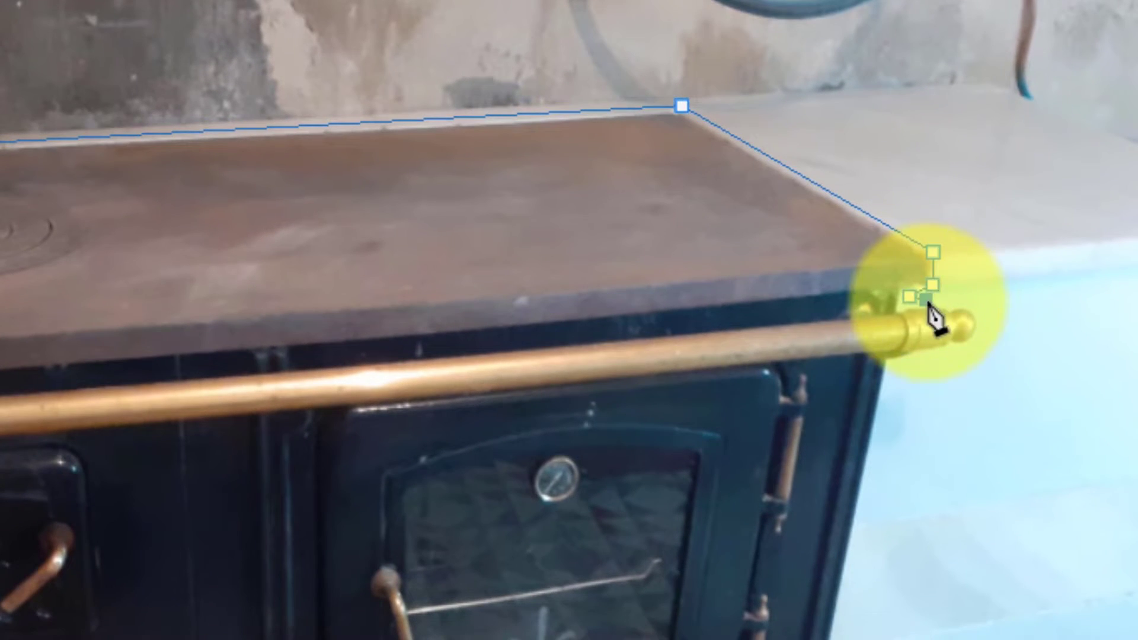
{"action": "mouse_move", "coordinate": [940, 301]}
{"action": "left_mouse_down"}
{"action": "mouse_move", "coordinate": [986, 307]}
{"action": "mouse_move", "coordinate": [970, 349]}
{"action": "mouse_move", "coordinate": [902, 364]}
{"action": "mouse_move", "coordinate": [885, 412]}
{"action": "mouse_move", "coordinate": [901, 452]}
{"action": "mouse_move", "coordinate": [800, 637]}
{"action": "left_mouse_up"}
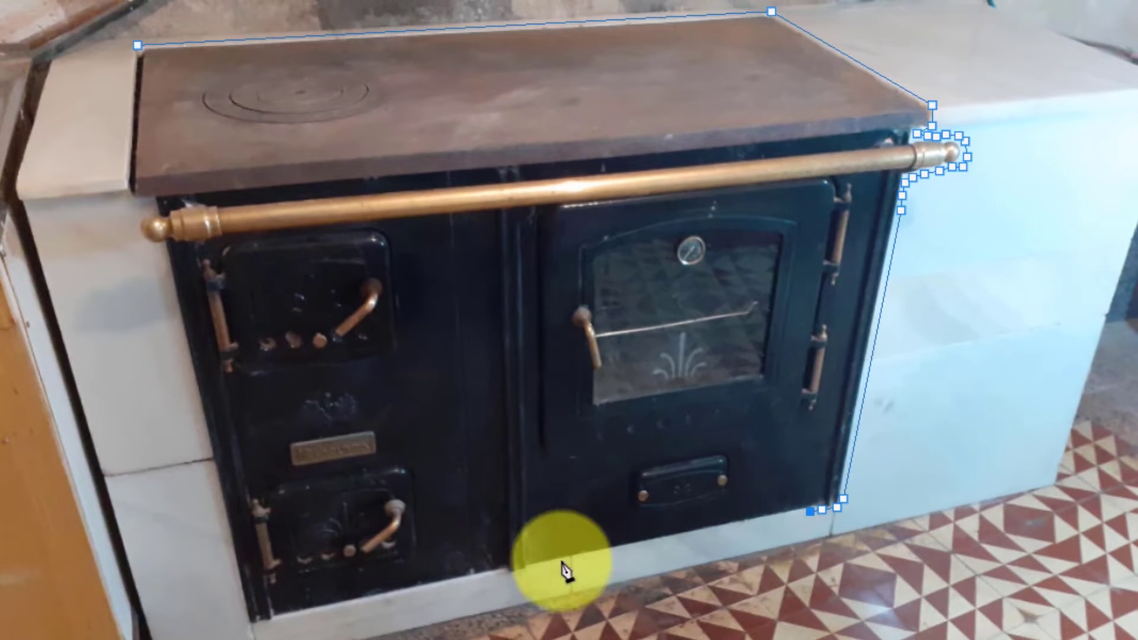
Step: Continue the path along the stove's bottom and left side, closing it at the start
{"action": "left_click_drag", "start_coordinate": [543, 568], "coordinate": [474, 593]}
{"action": "left_click_drag", "start_coordinate": [244, 614], "coordinate": [254, 609]}
{"action": "left_click_drag", "start_coordinate": [159, 249], "coordinate": [142, 225]}
{"action": "scroll", "coordinate": [142, 225], "scroll_direction": "up", "scroll_amount": 2}
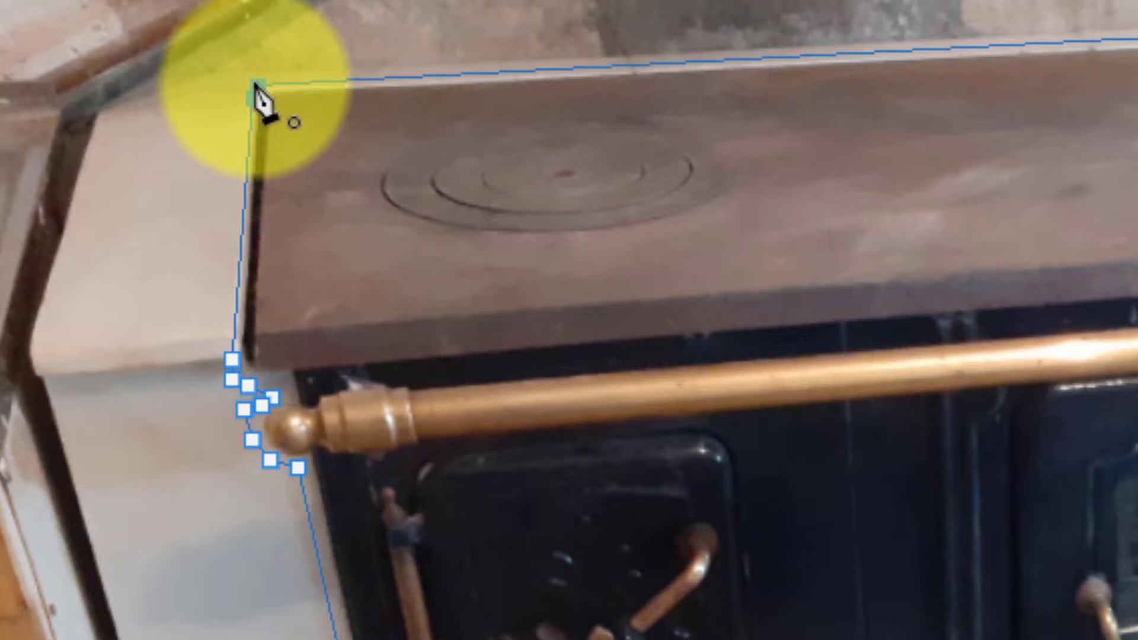
{"action": "left_click", "coordinate": [256, 86]}
{"action": "scroll", "coordinate": [13, 299], "scroll_direction": "down", "scroll_amount": 2}
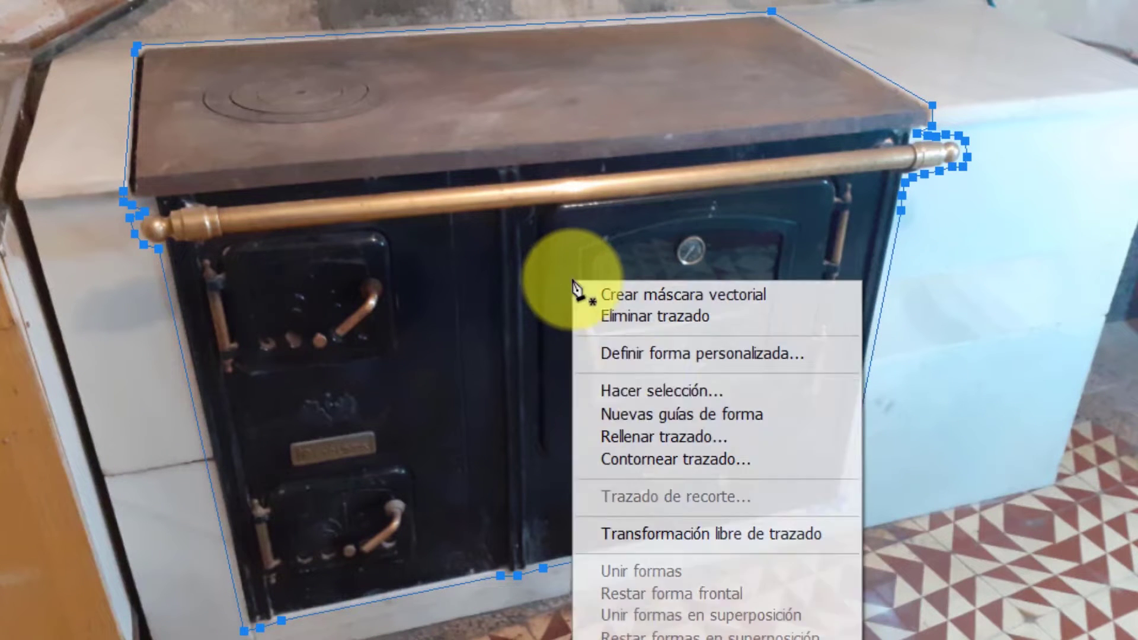
Step: Convert the stove path into a selection with 0-pixel feather and anti-aliasing on
{"action": "right_click", "coordinate": [572, 280]}
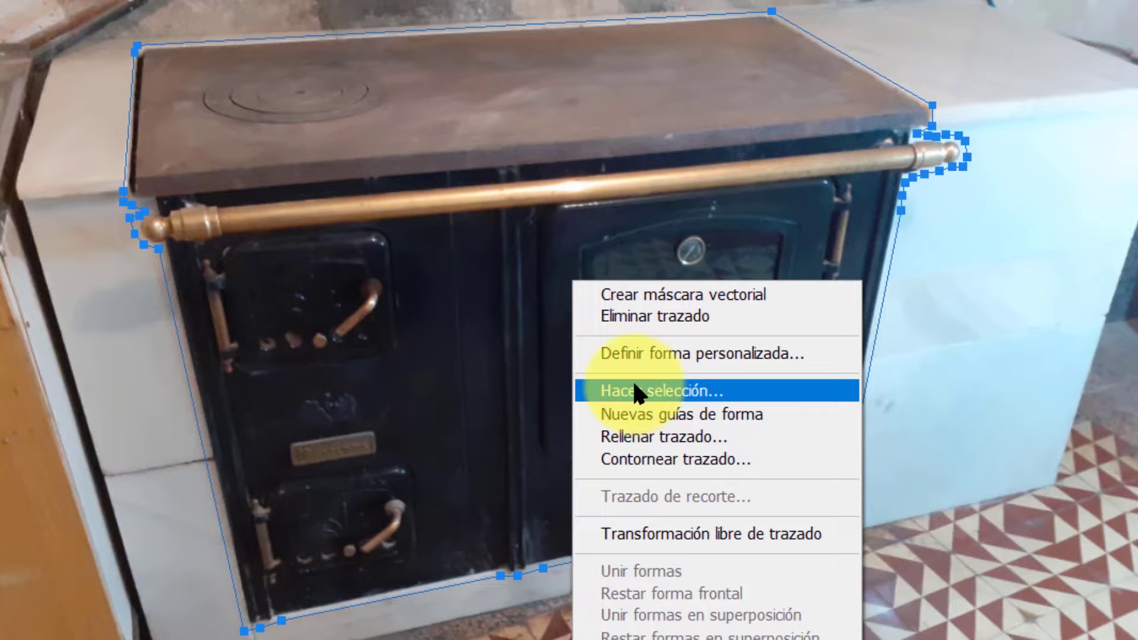
{"action": "left_click", "coordinate": [634, 391]}
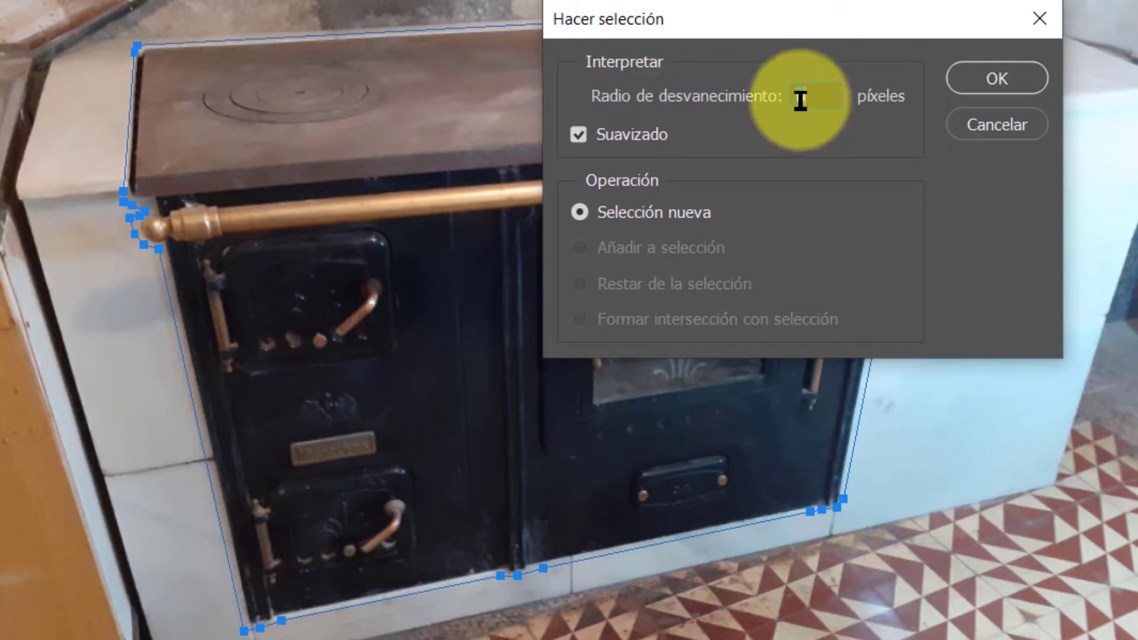
{"action": "left_click", "coordinate": [998, 76]}
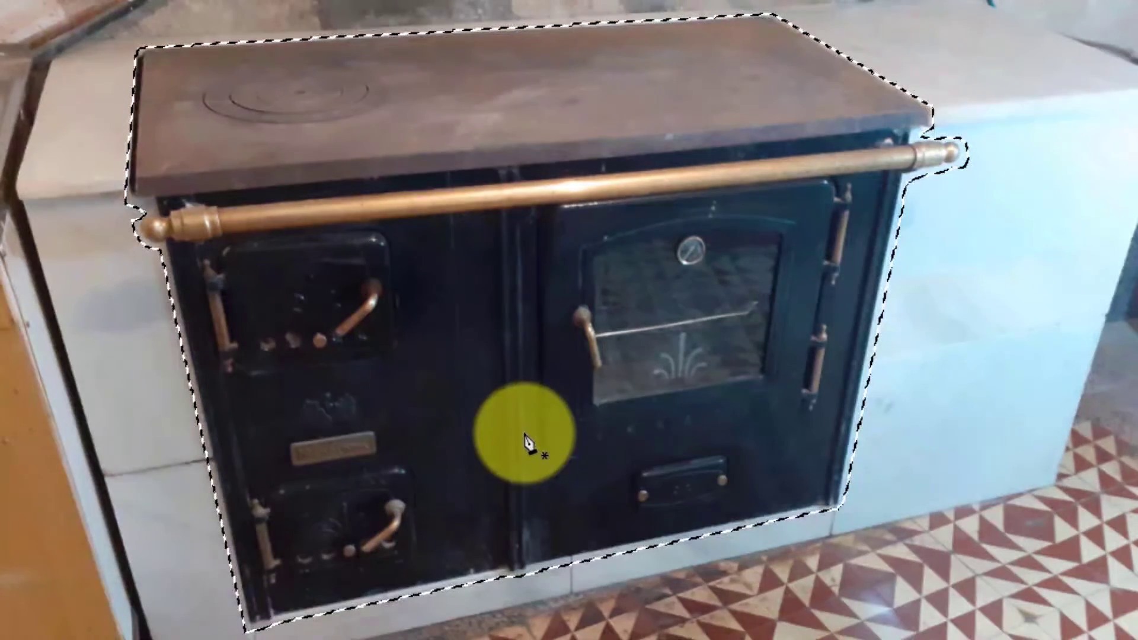
{"action": "key", "text": "ctrl+t"}
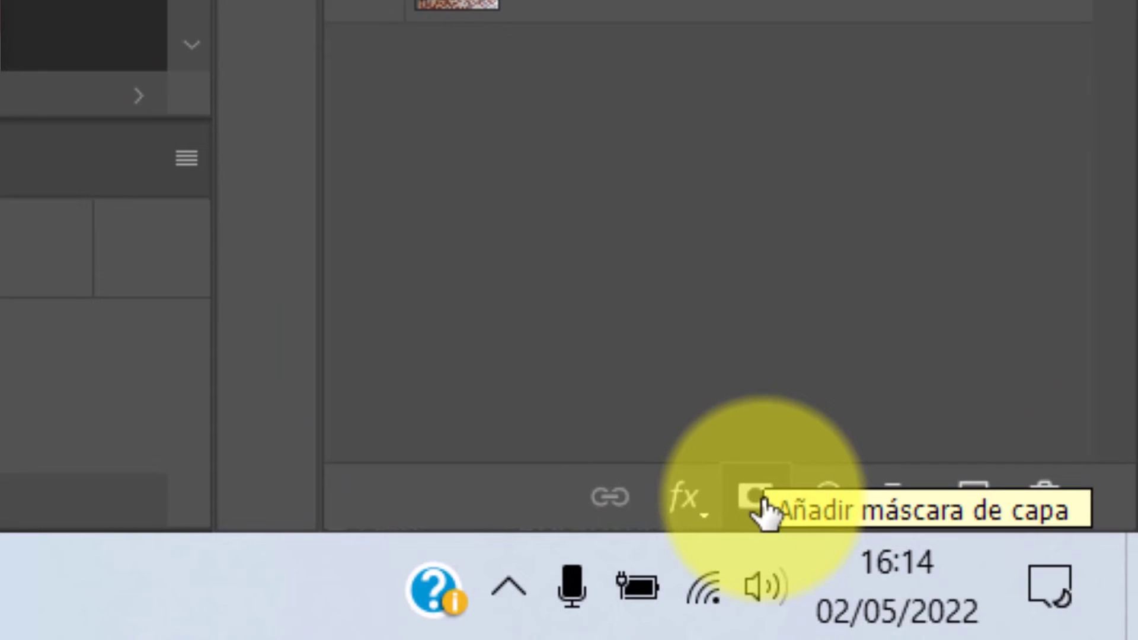
Step: Mask Capa 1 to the stove selection, then select the Fondo layer
{"action": "left_click", "coordinate": [757, 498]}
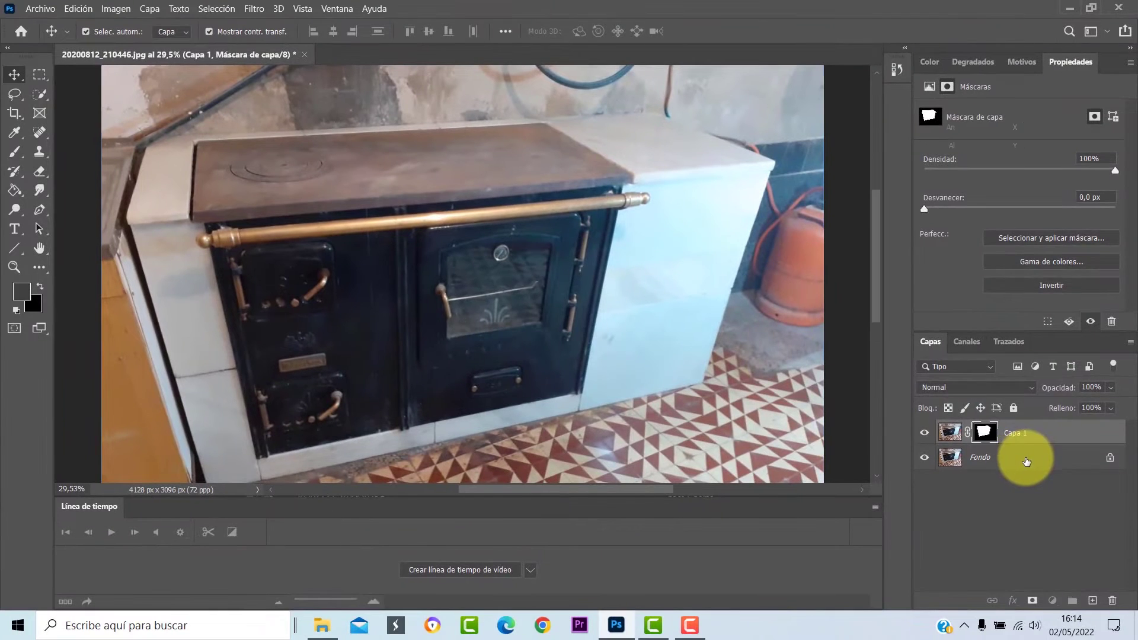
{"action": "left_click", "coordinate": [1026, 462]}
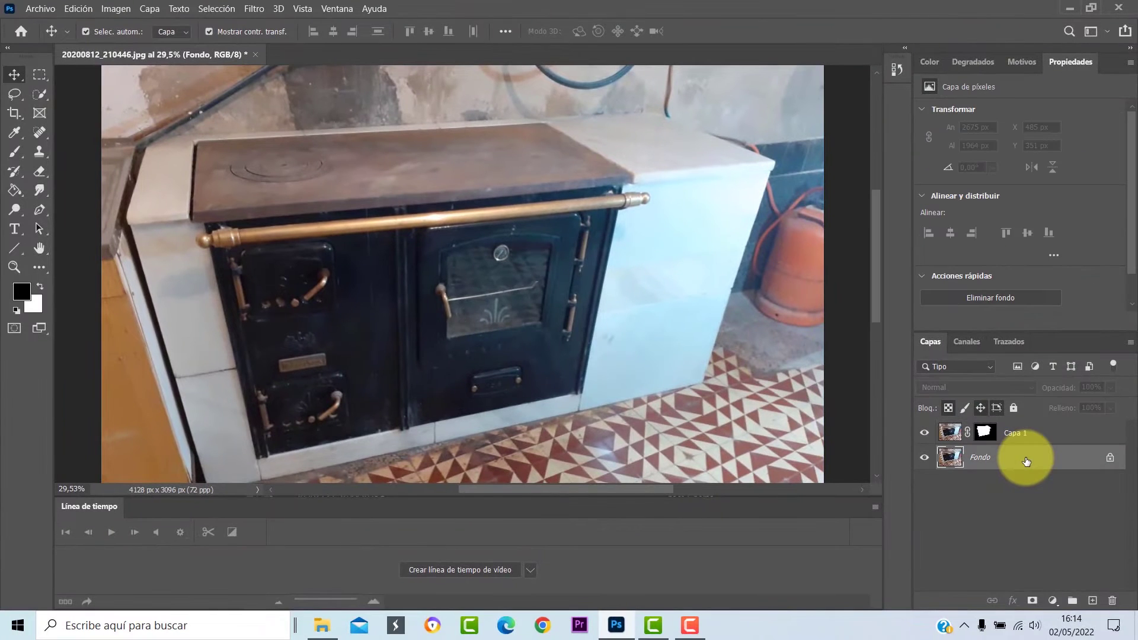
Step: Duplicate Fondo as 'Fondo copia' and make the new layer active
{"action": "right_click", "coordinate": [1028, 461]}
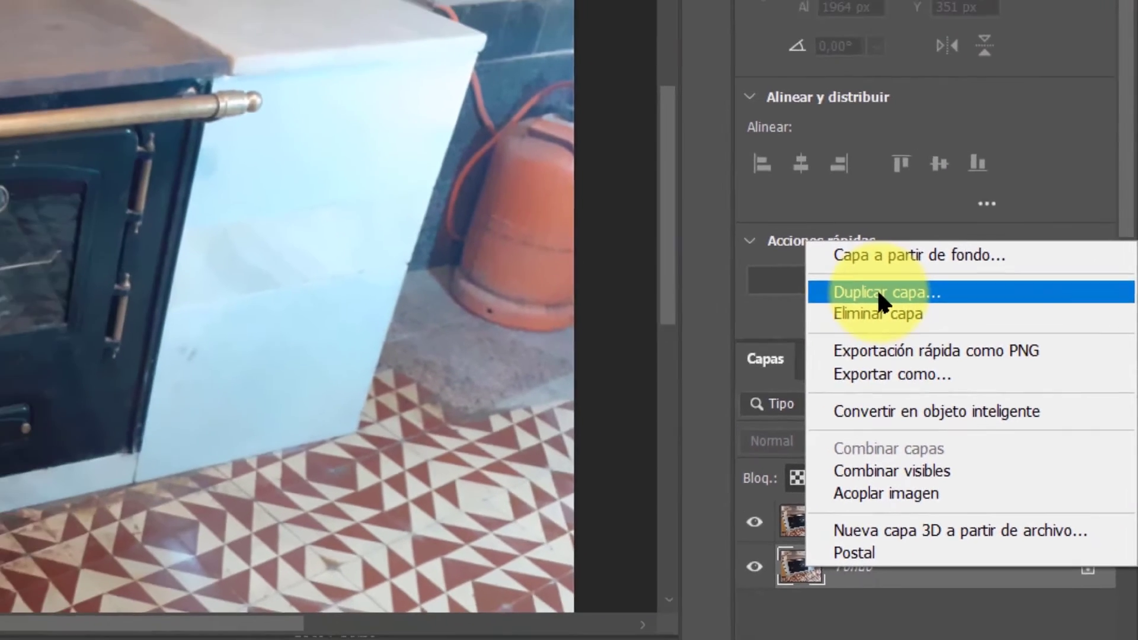
{"action": "left_click", "coordinate": [809, 286]}
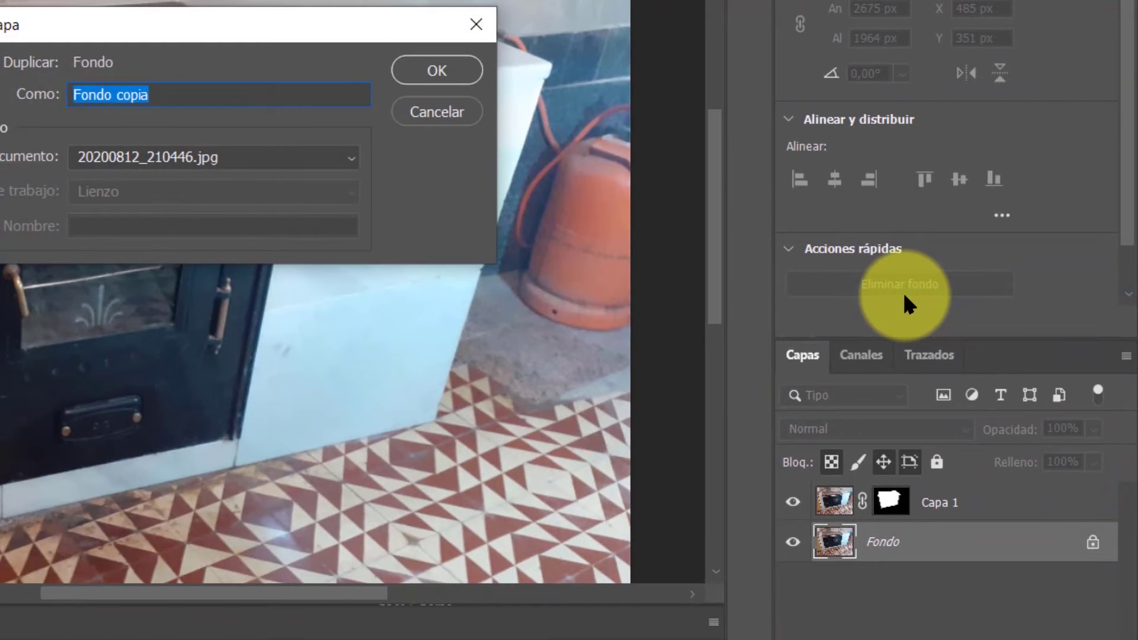
{"action": "left_click", "coordinate": [435, 70]}
{"action": "left_click", "coordinate": [948, 550]}
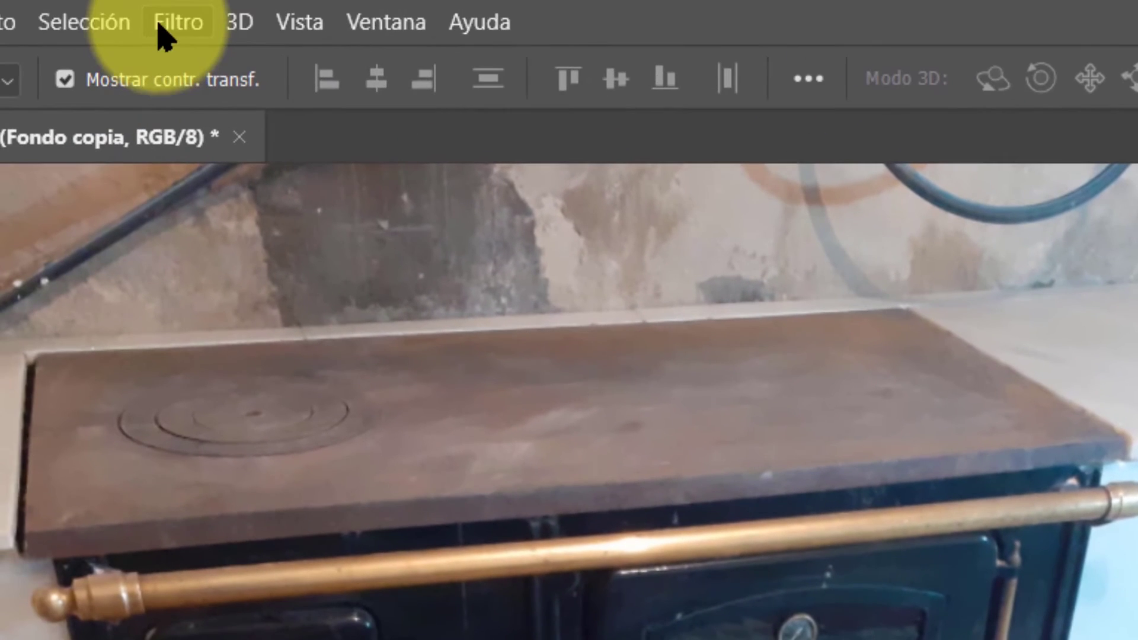
Step: Apply Desenfoque de lente with Radio 68 to the Fondo copia layer
{"action": "left_click", "coordinate": [168, 27]}
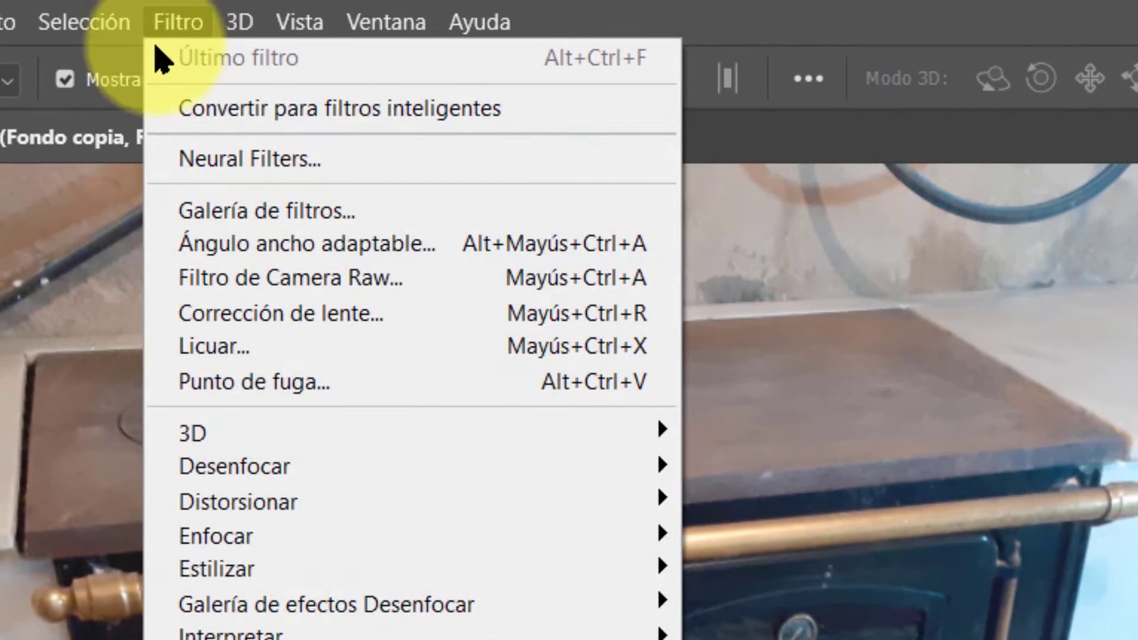
{"action": "mouse_move", "coordinate": [149, 297]}
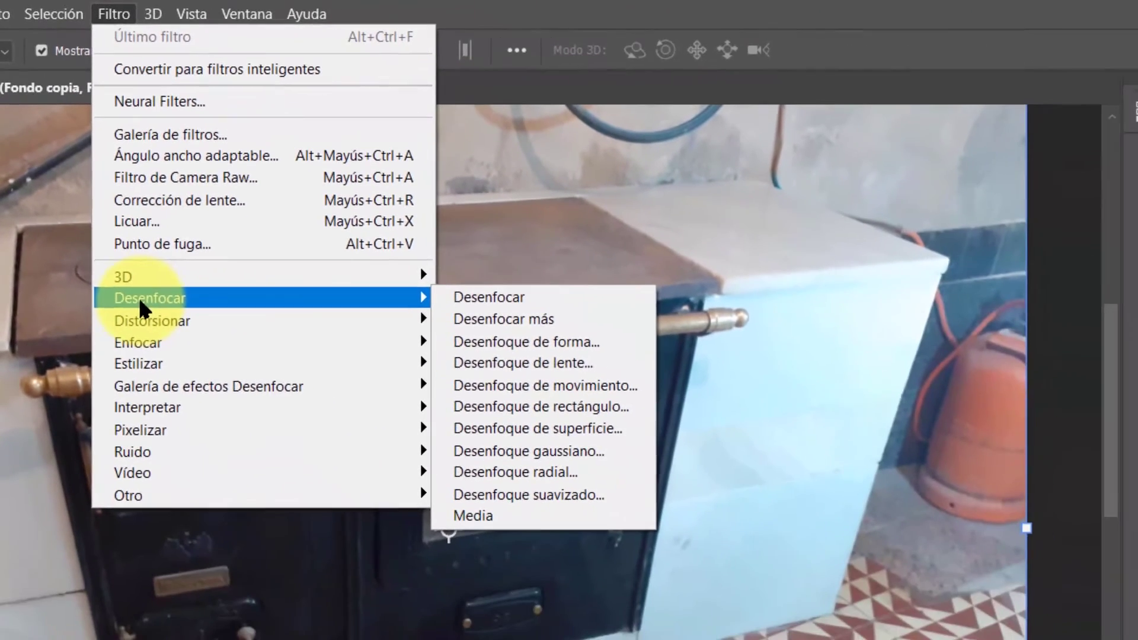
{"action": "left_click", "coordinate": [522, 365]}
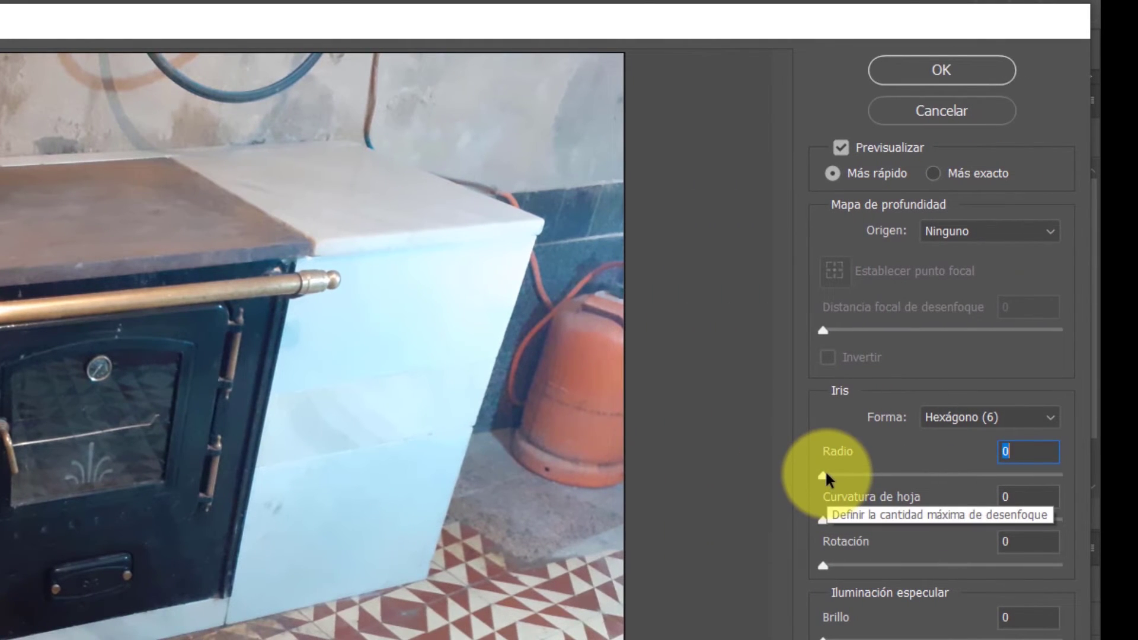
{"action": "left_click_drag", "start_coordinate": [823, 475], "coordinate": [856, 476]}
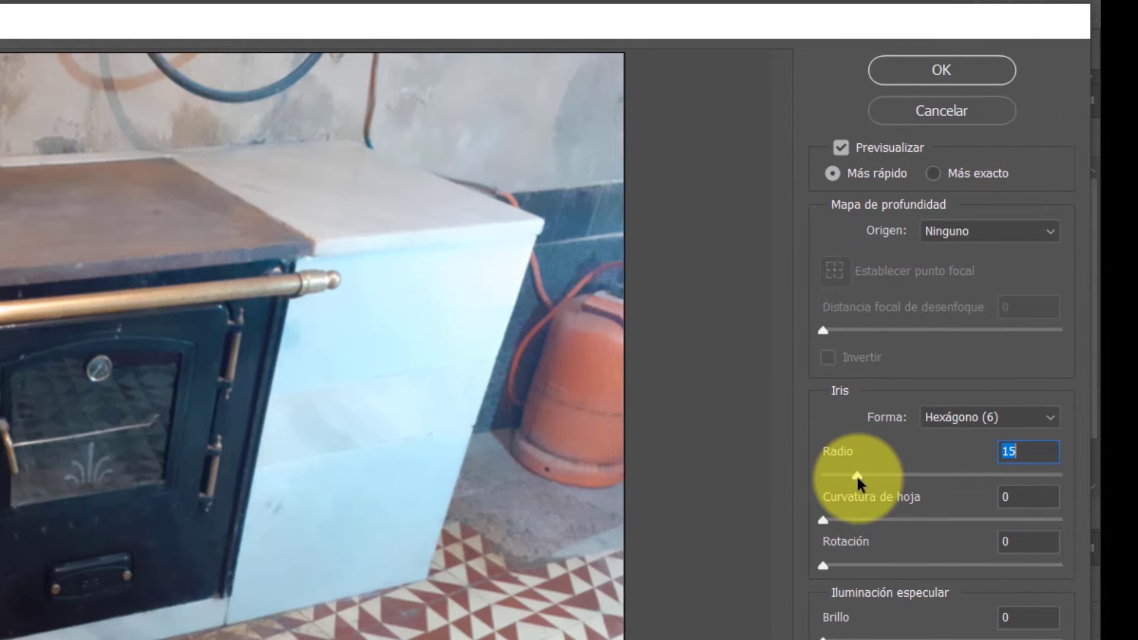
{"action": "left_click_drag", "start_coordinate": [857, 476], "coordinate": [973, 478]}
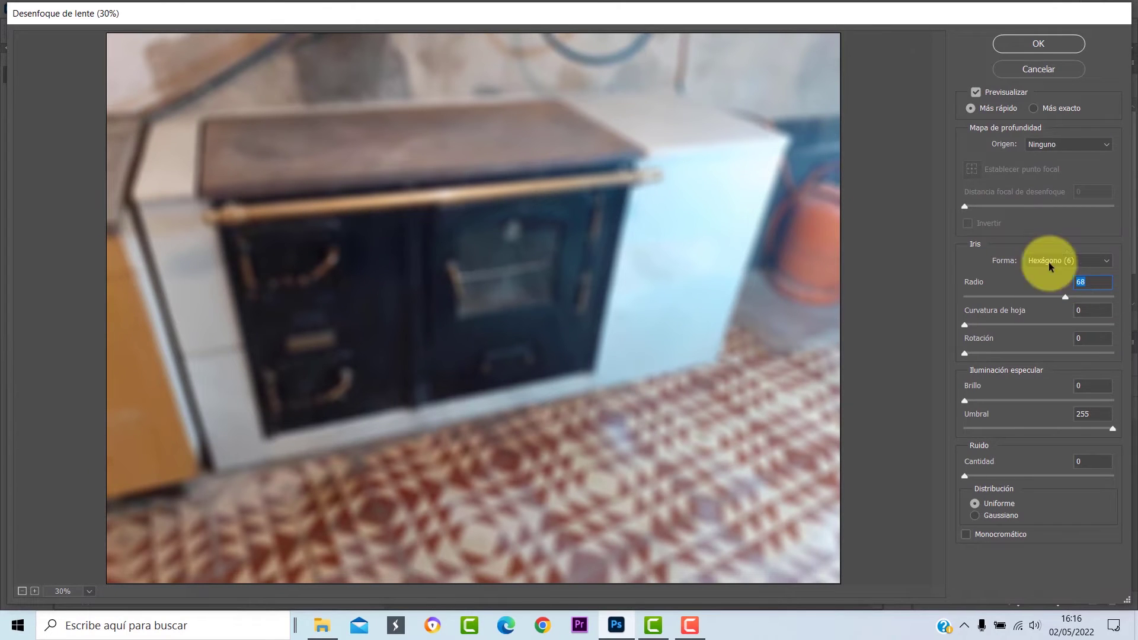
{"action": "left_click", "coordinate": [1039, 42]}
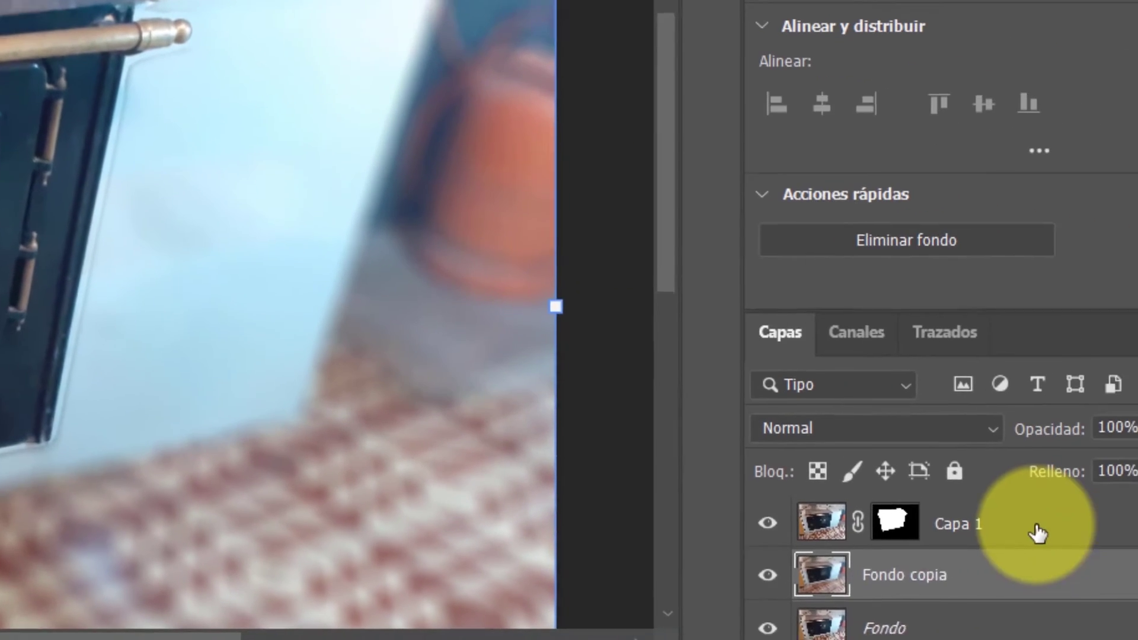
Step: Select Capa 1's layer mask and set its Desvanecer feather to 38,7 px
{"action": "left_click", "coordinate": [978, 525]}
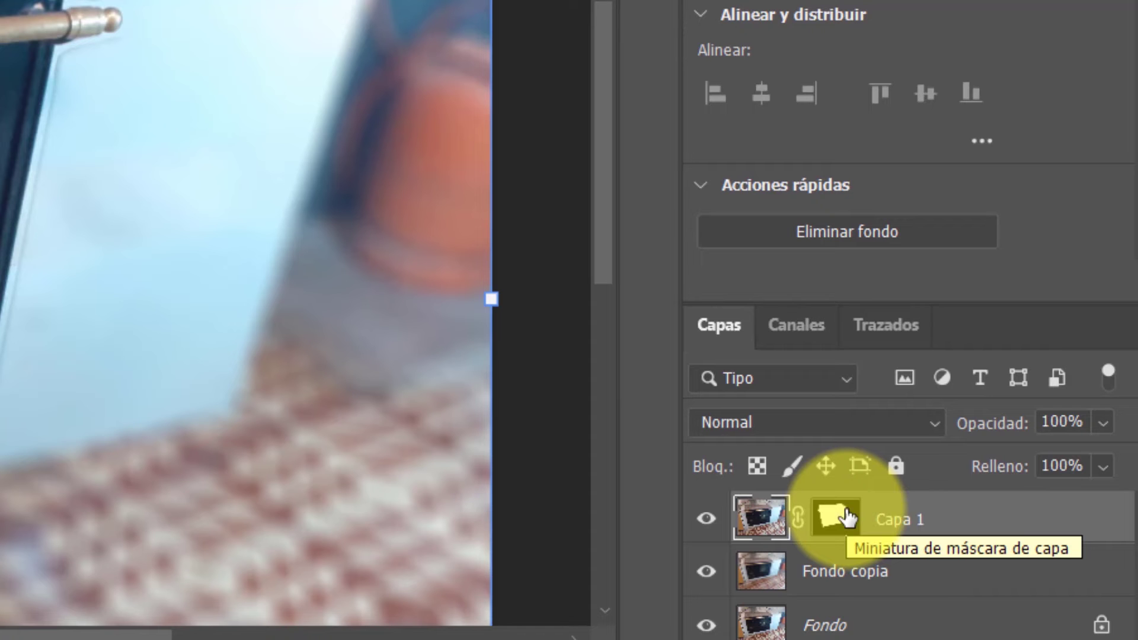
{"action": "left_click", "coordinate": [835, 515]}
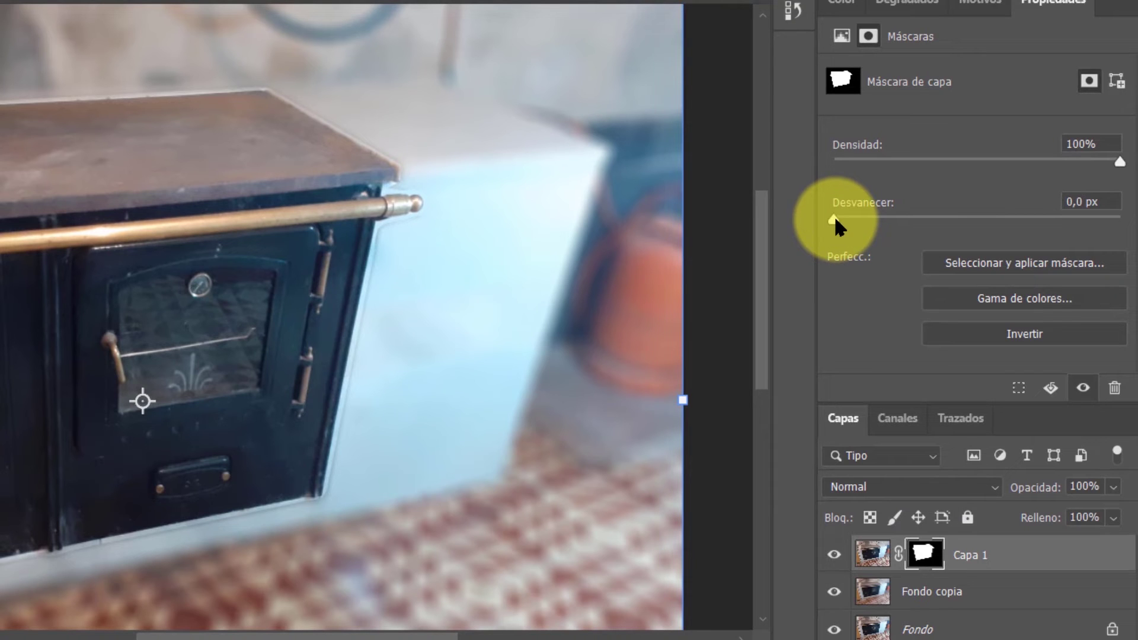
{"action": "left_click_drag", "start_coordinate": [835, 219], "coordinate": [932, 219]}
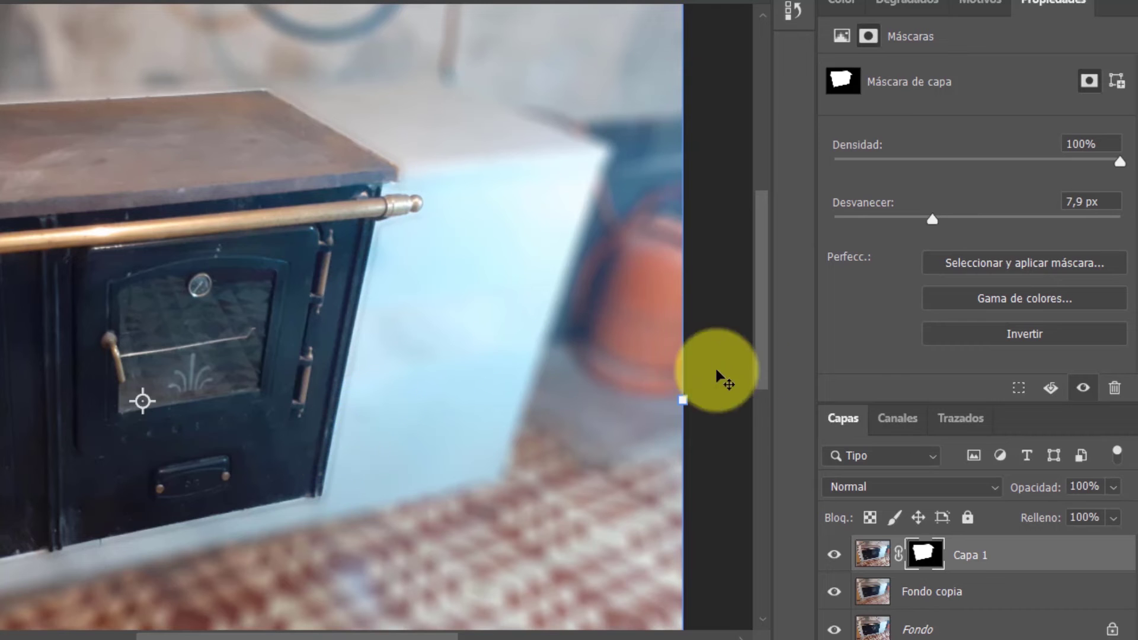
{"action": "left_click_drag", "start_coordinate": [932, 219], "coordinate": [944, 219]}
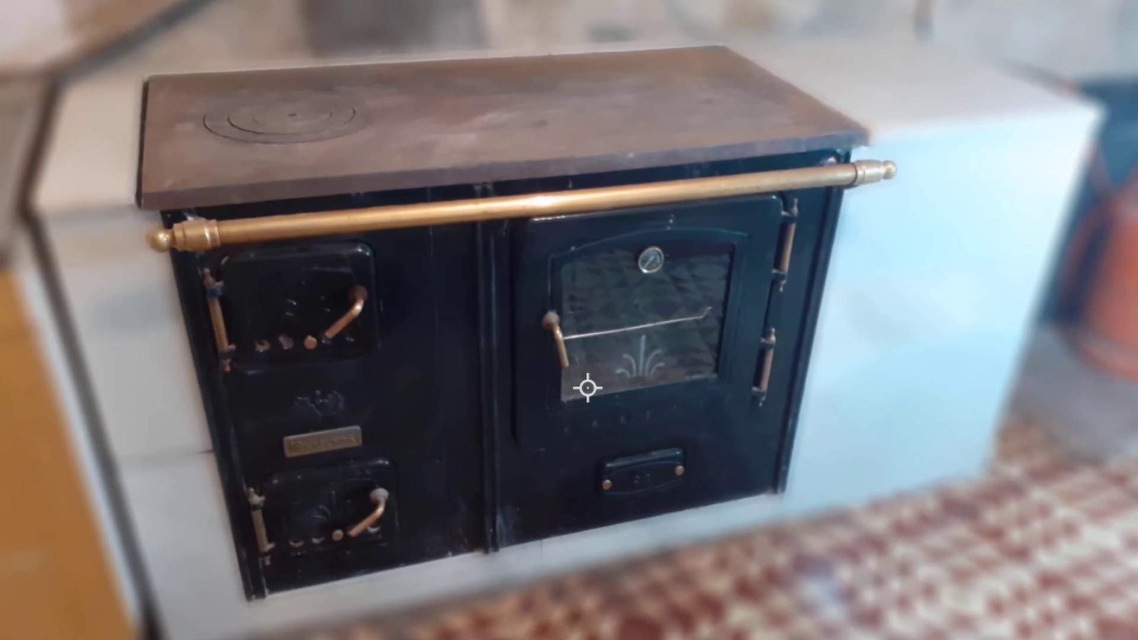
{"action": "left_click_drag", "start_coordinate": [587, 388], "coordinate": [641, 387]}
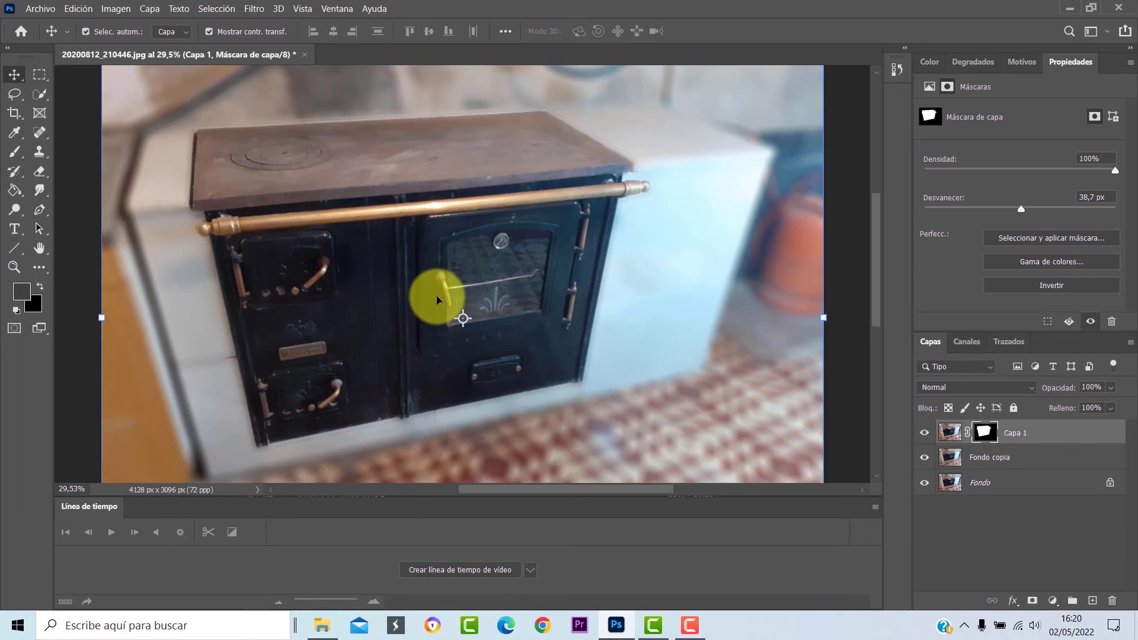
{"action": "scroll", "coordinate": [436, 297], "scroll_direction": "down", "scroll_amount": 2}
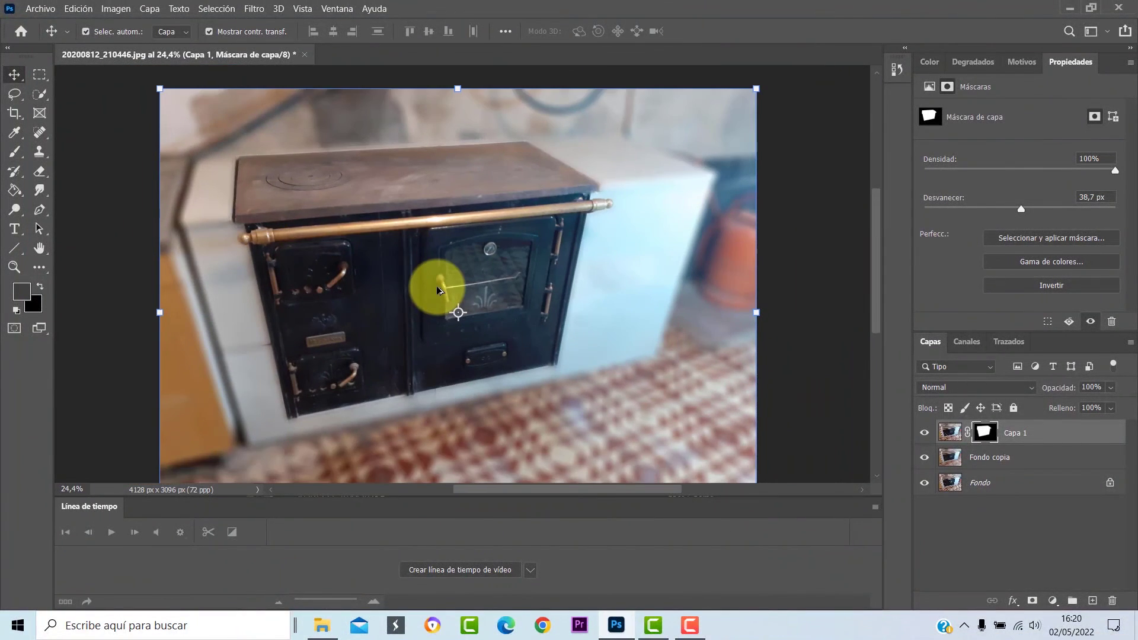
{"action": "scroll", "coordinate": [436, 290], "scroll_direction": "down", "scroll_amount": 1}
{"action": "scroll", "coordinate": [438, 290], "scroll_direction": "down", "scroll_amount": 1}
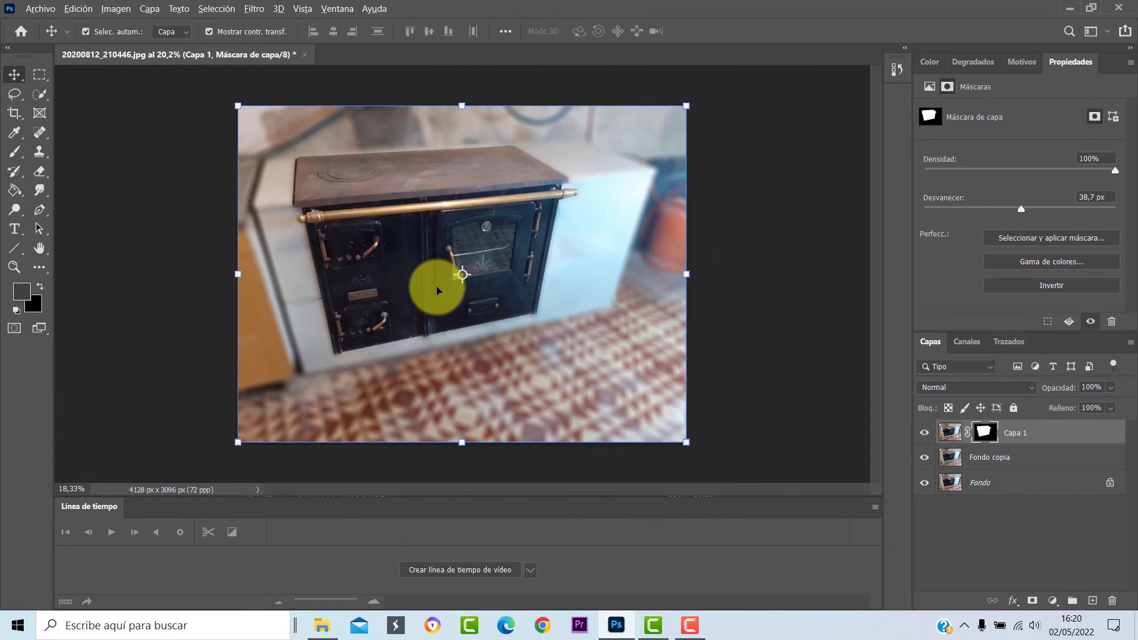